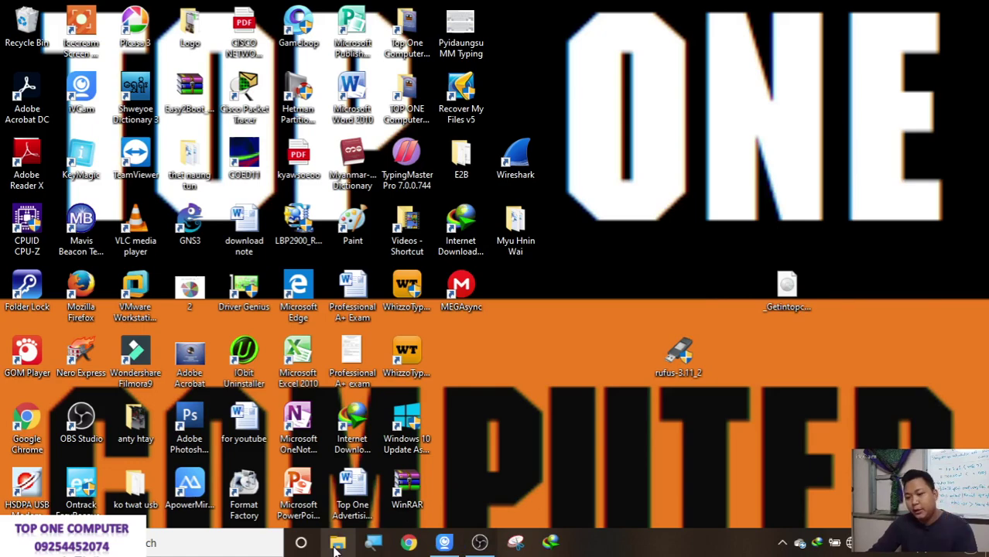
# Examine the USB (G:) drive under This PC in File Explorer and close the window.
pyautogui.click(337, 546)
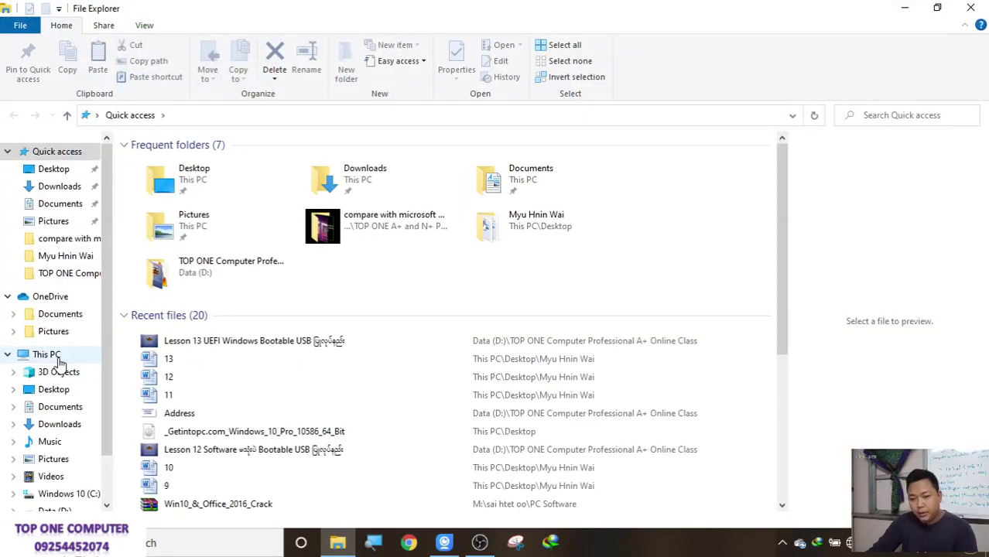
pyautogui.click(61, 354)
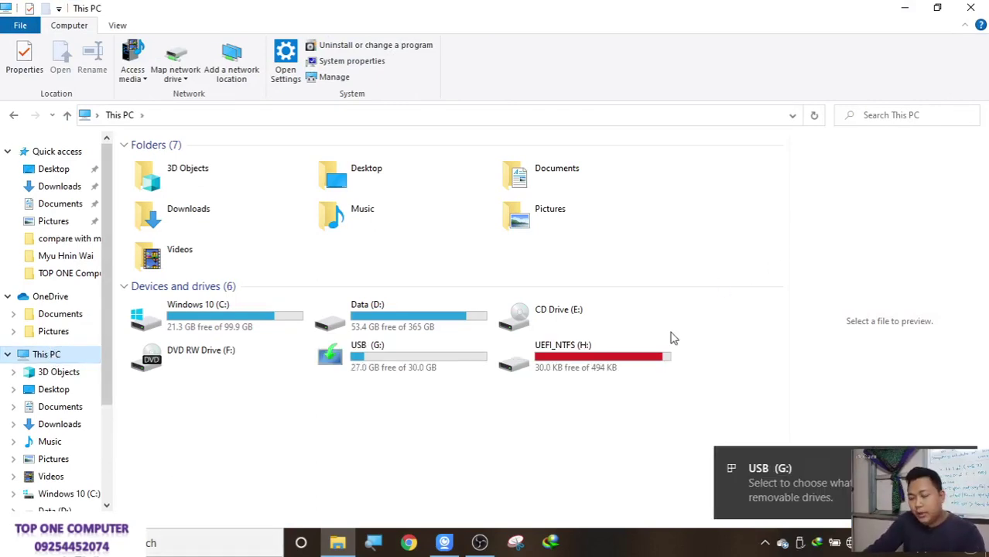
pyautogui.click(485, 360)
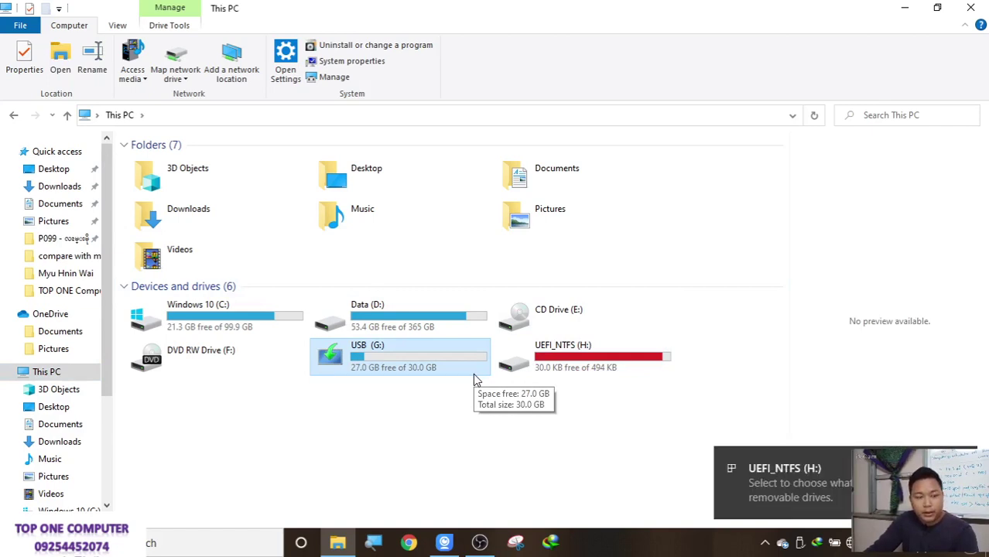
pyautogui.click(463, 370)
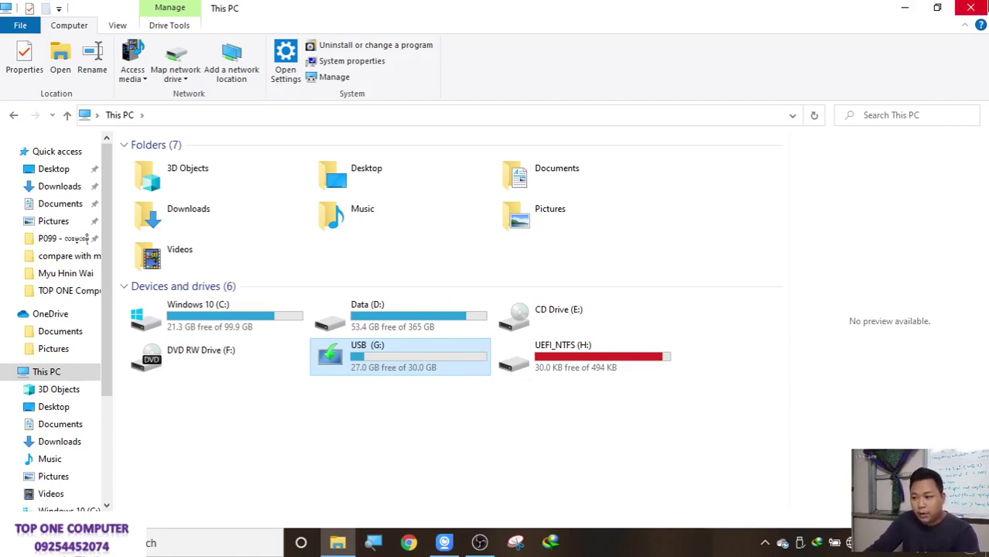
pyautogui.click(971, 7)
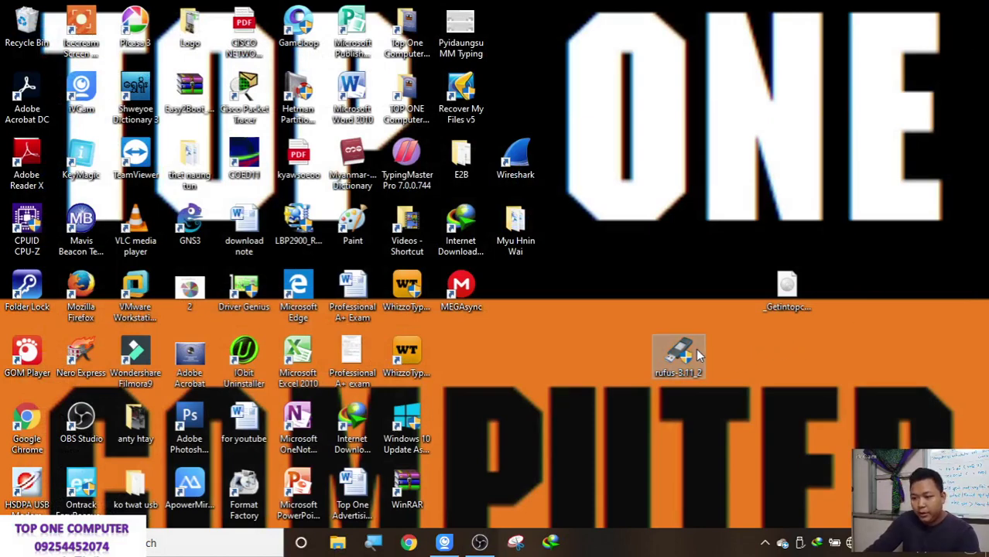
# Launch rufus-3.11_2 from the desktop and keep USB (G:) [32 GB] as the device.
pyautogui.doubleClick(681, 355)
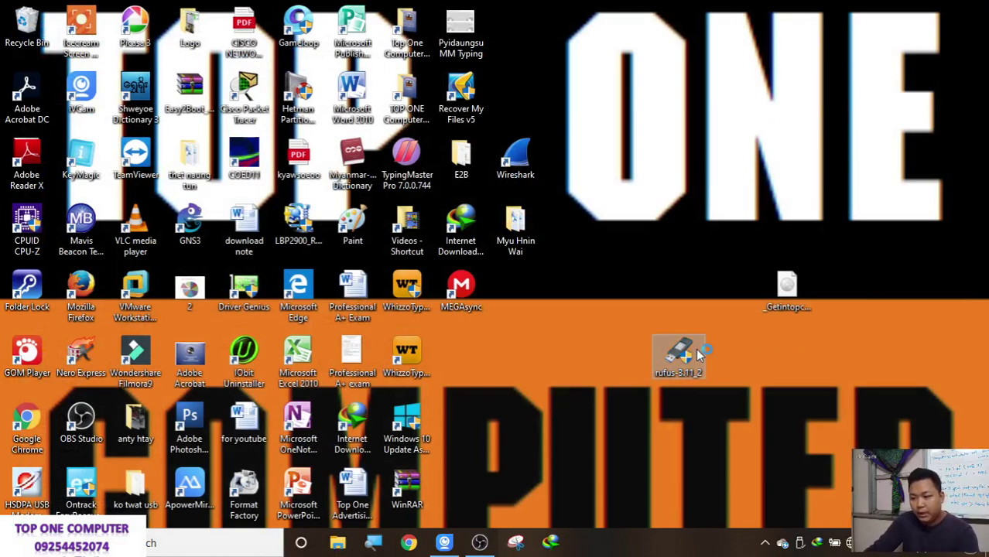
pyautogui.rightClick(711, 267)
pyautogui.click(727, 313)
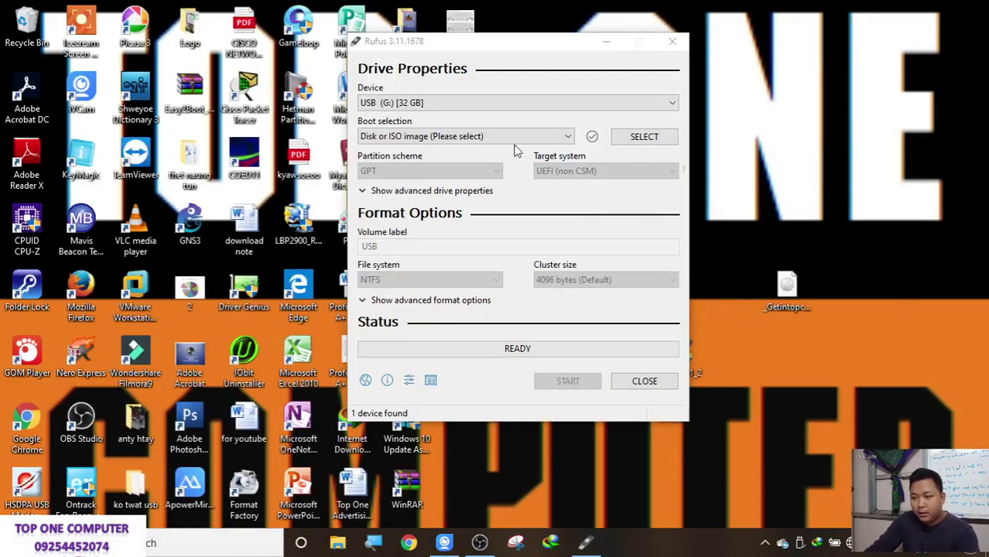
pyautogui.click(486, 105)
pyautogui.click(486, 106)
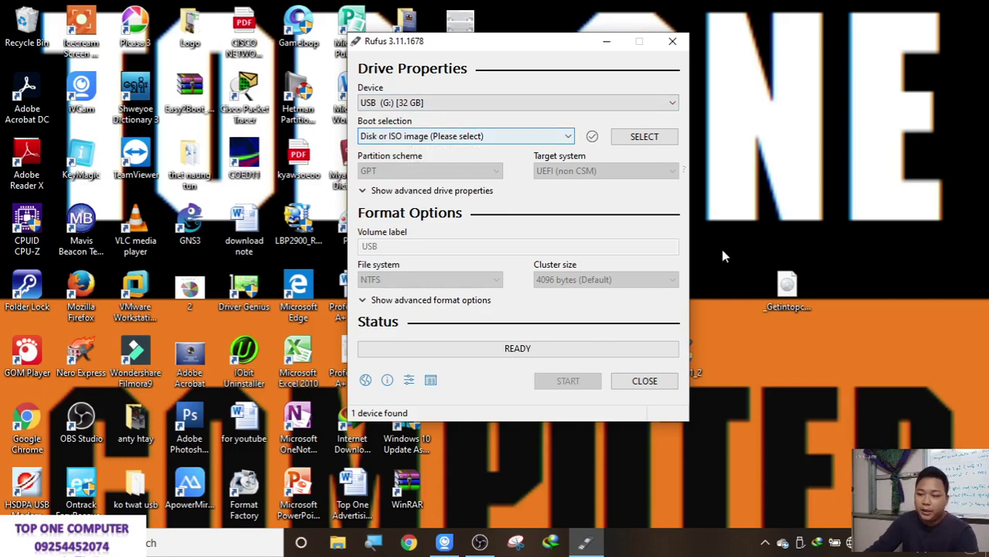
# Load the _Getintopc.com_Windows_10_Pro_10586_64_Bit ISO from the Desktop as the boot selection.
pyautogui.click(779, 287)
pyautogui.click(779, 287)
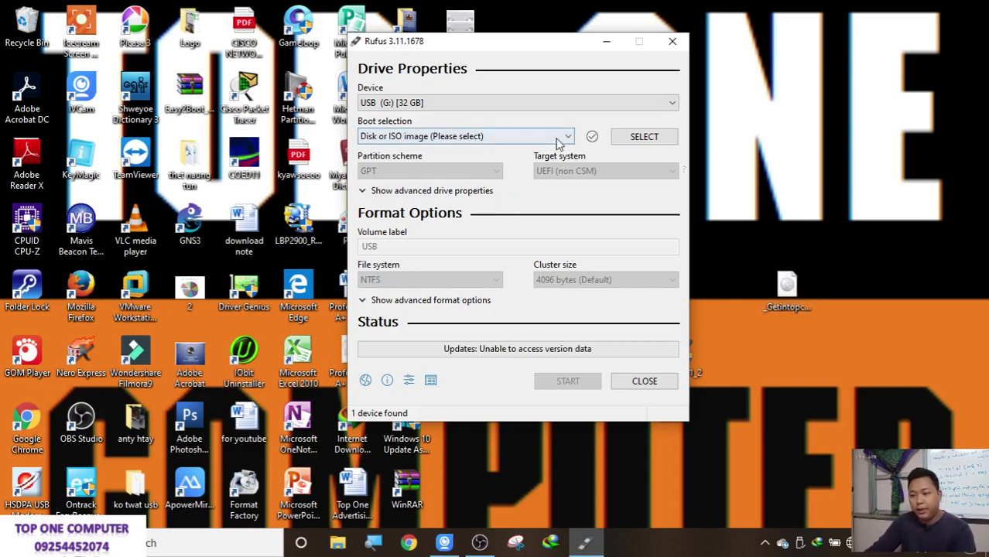
pyautogui.click(805, 304)
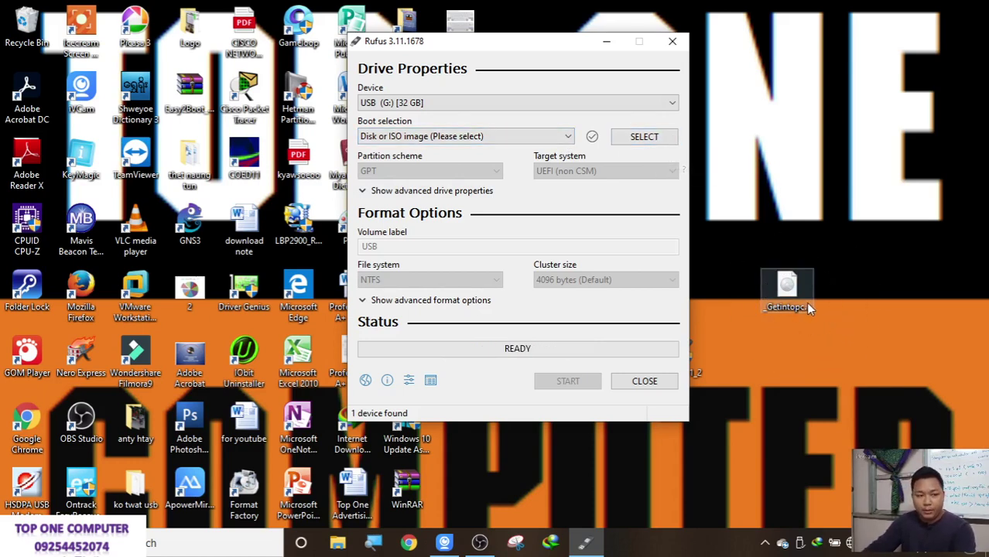
pyautogui.click(663, 141)
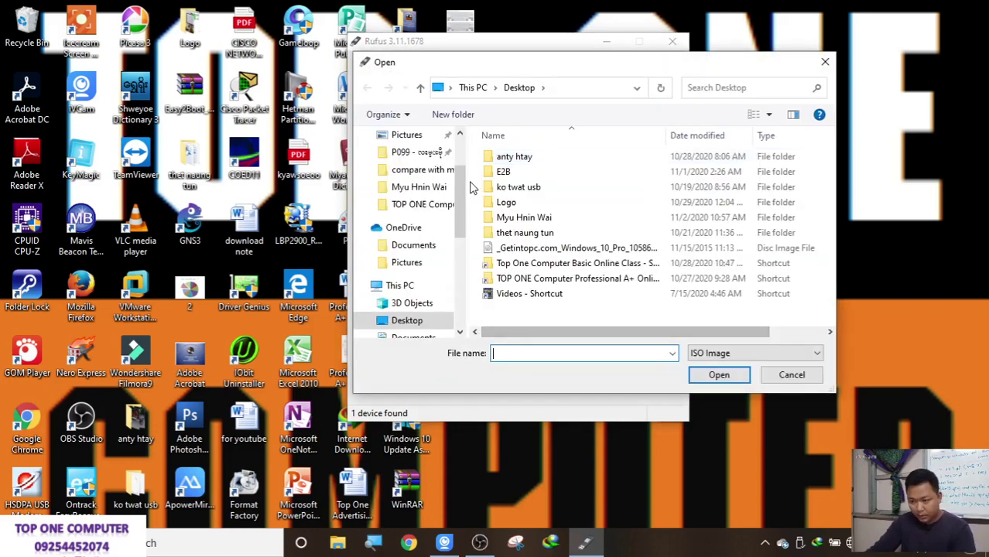
pyautogui.click(405, 320)
pyautogui.click(505, 249)
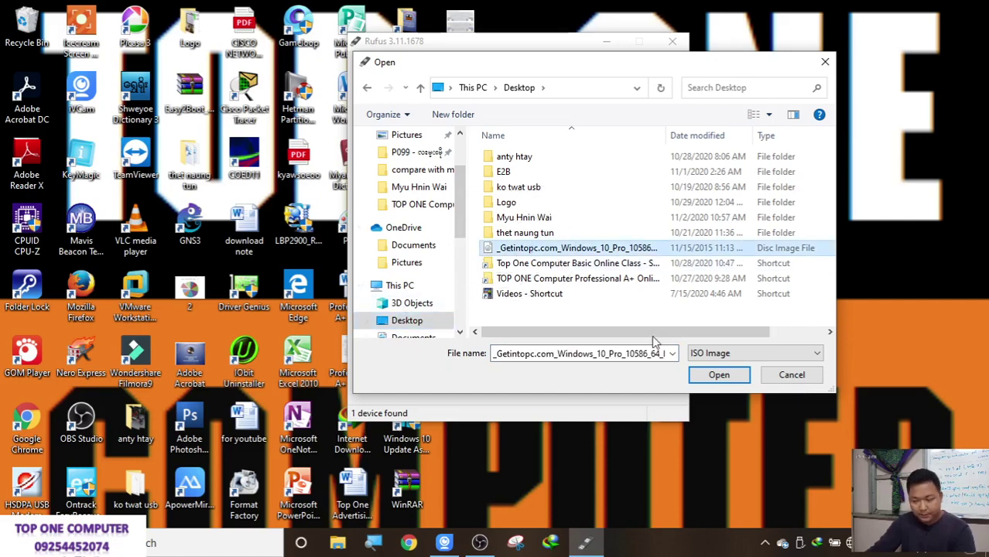
pyautogui.click(735, 375)
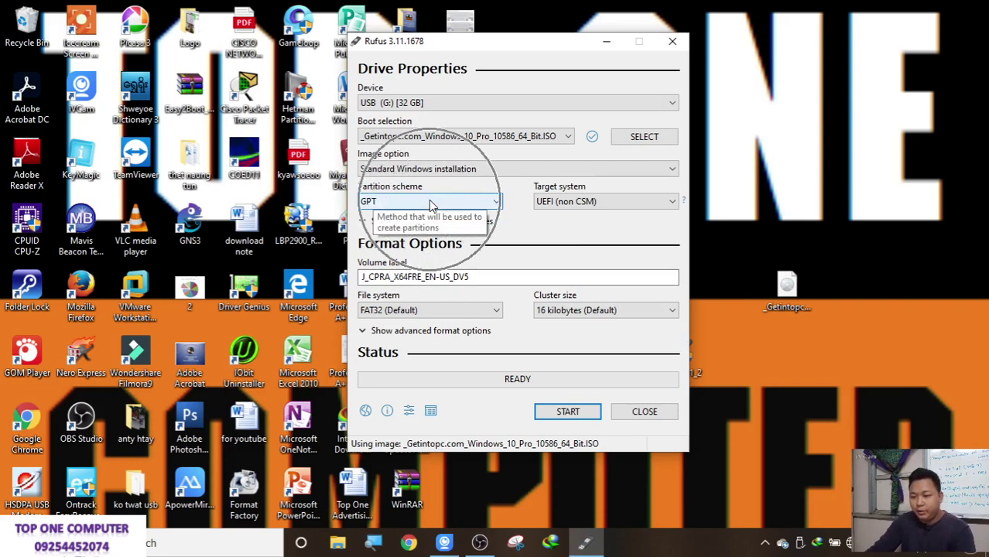
# Review the image option choices and the target system setting, keeping Standard Windows installation.
pyautogui.click(448, 170)
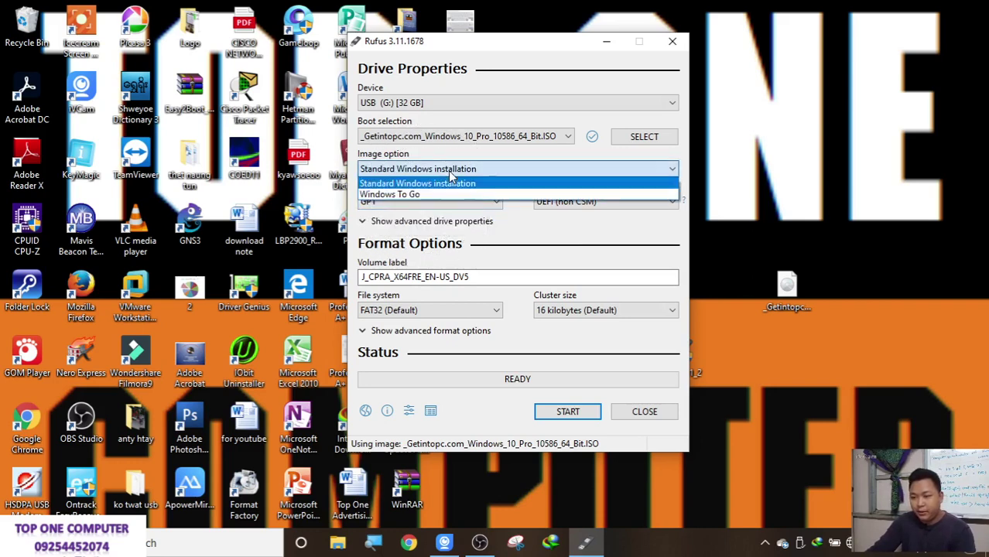
pyautogui.click(448, 171)
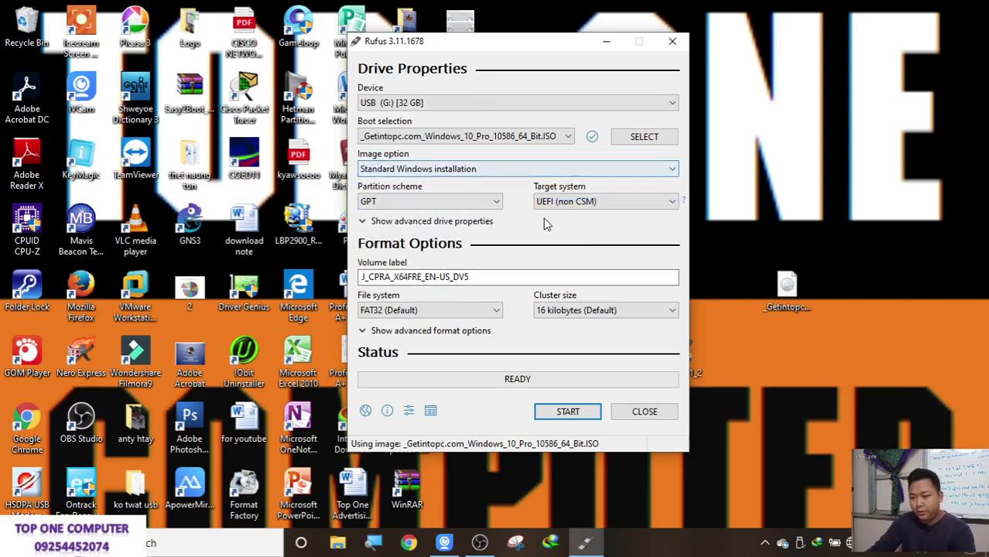
pyautogui.moveTo(563, 203)
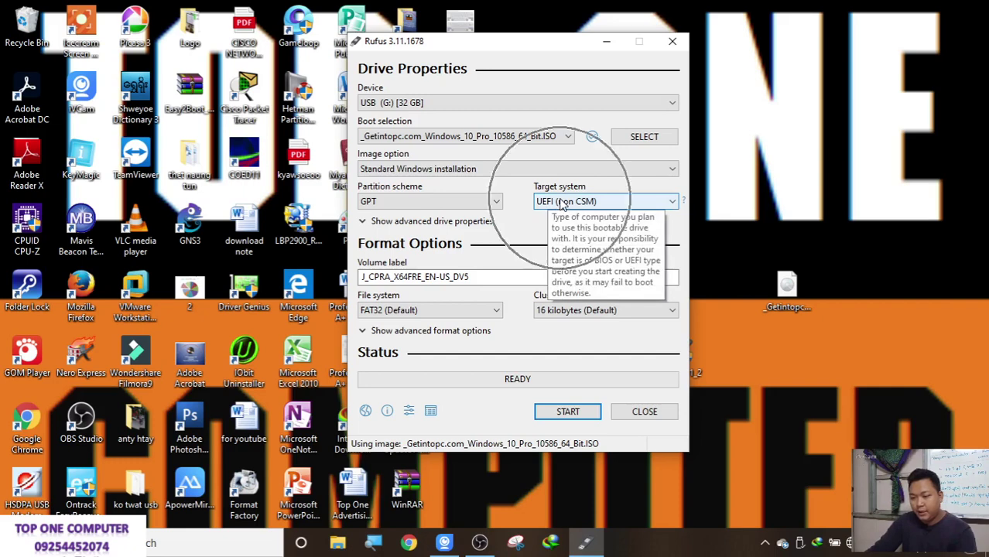
# Set the volume label to "UEFI Windows 10 Bootable USB" and the file system to NTFS.
pyautogui.moveTo(470, 277); pyautogui.dragTo(305, 256)
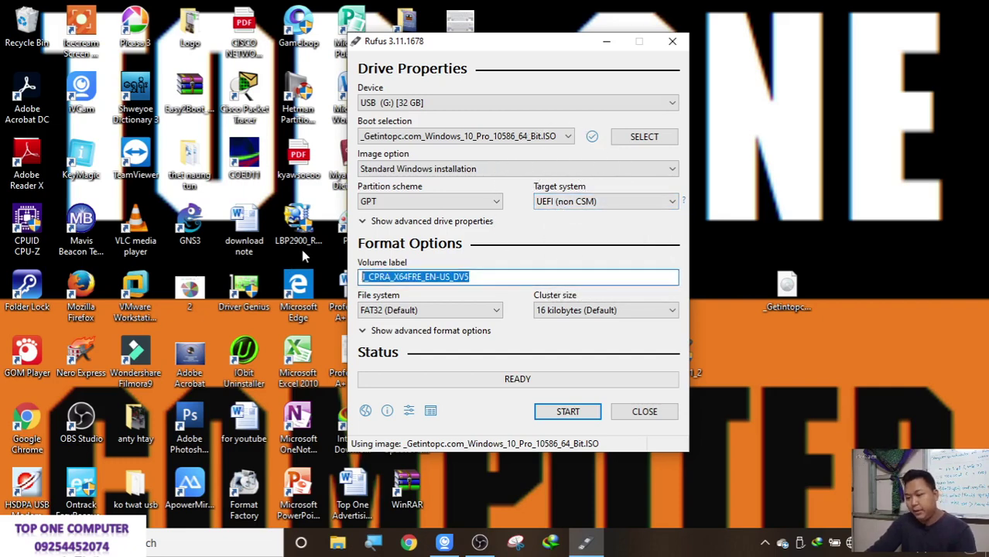
pyautogui.write('UEFI WI')
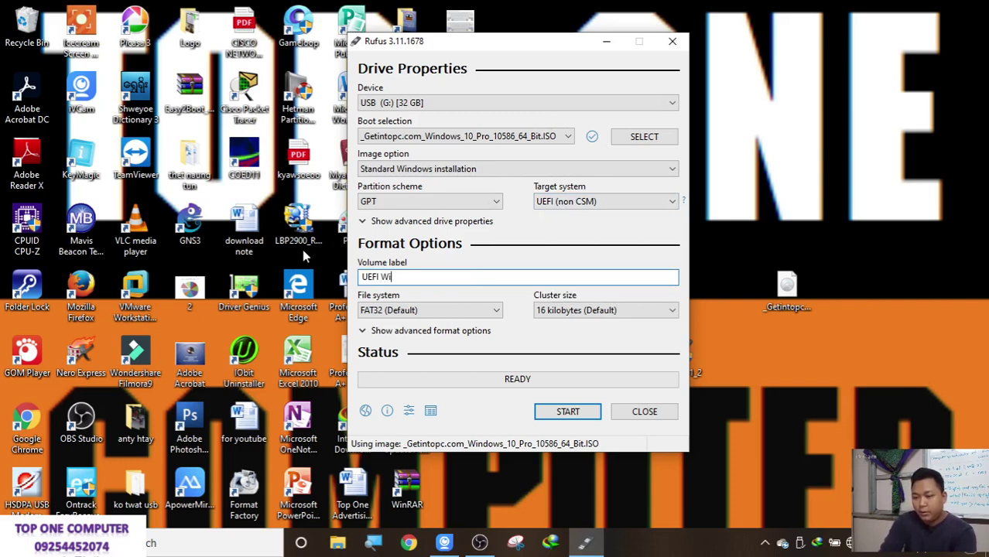
pyautogui.write('ndows 10')
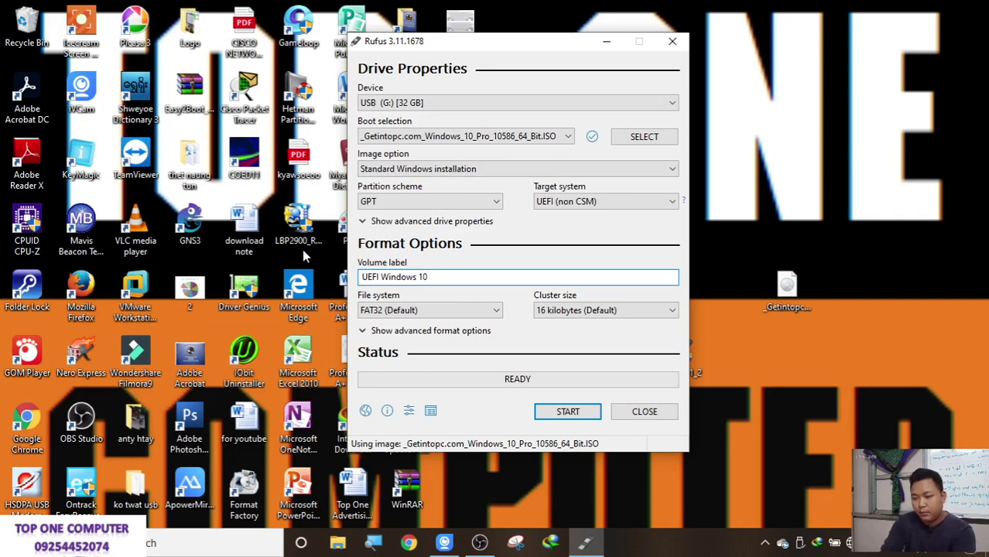
pyautogui.write(' Bootable USB')
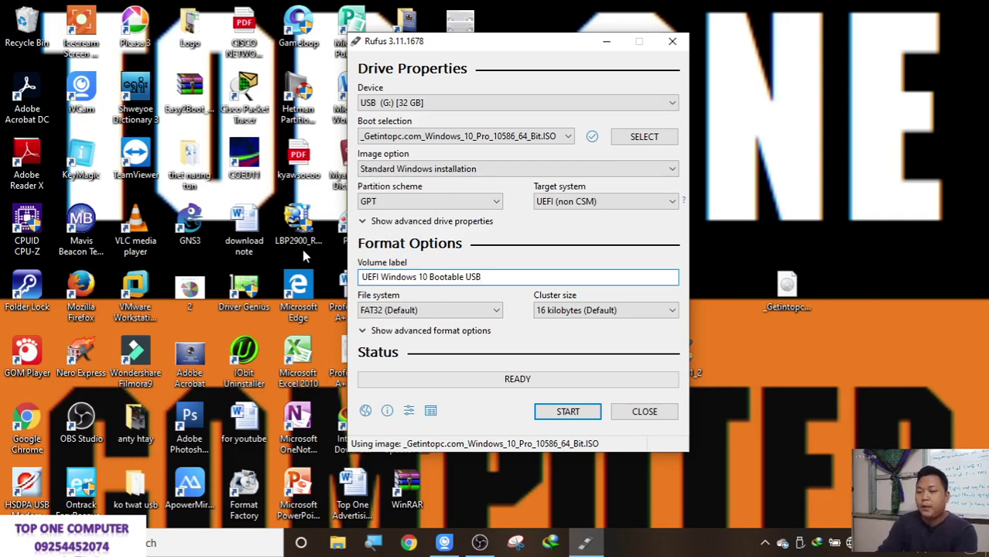
pyautogui.click(393, 311)
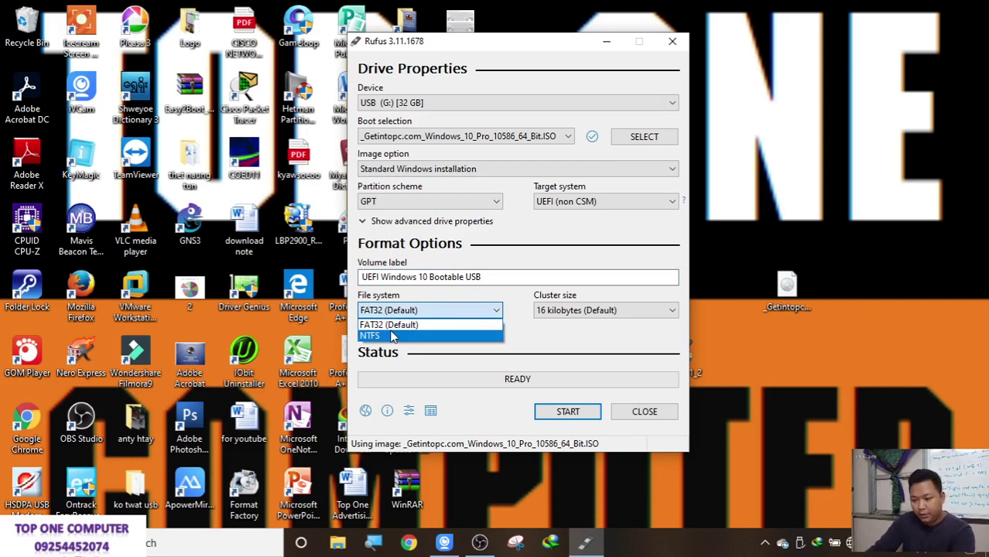
pyautogui.click(392, 336)
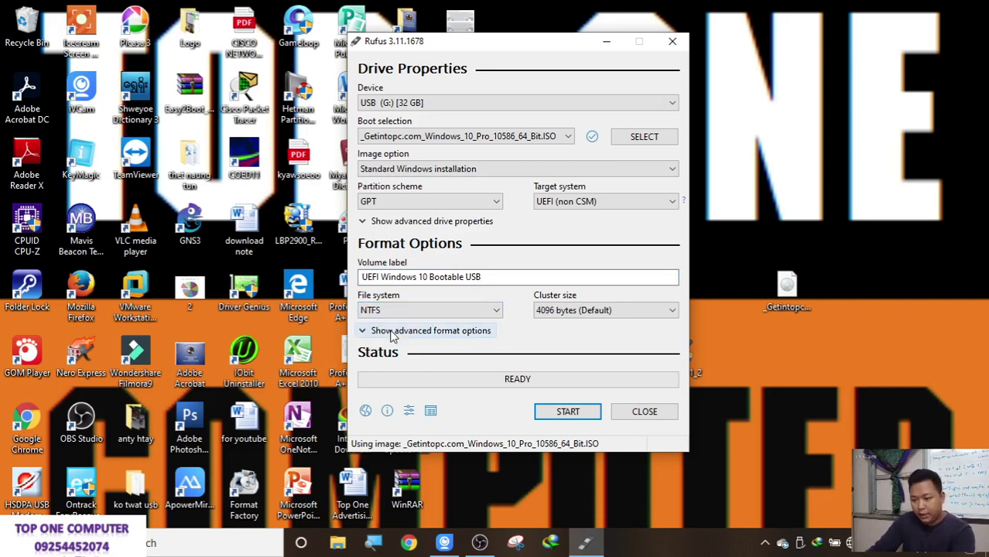
# Start writing the image to the USB drive and accept the erasure of all its data.
pyautogui.click(552, 414)
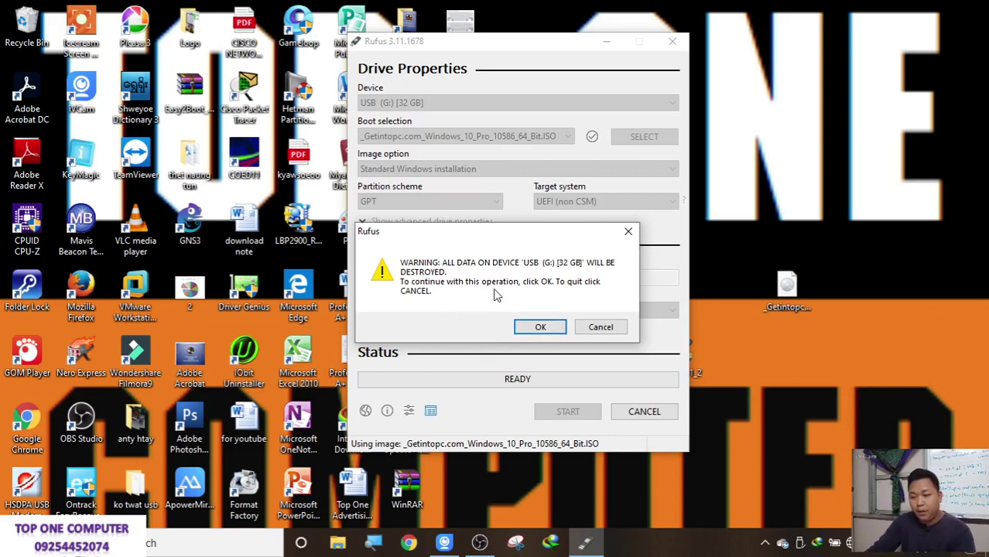
pyautogui.moveTo(481, 240); pyautogui.dragTo(478, 234)
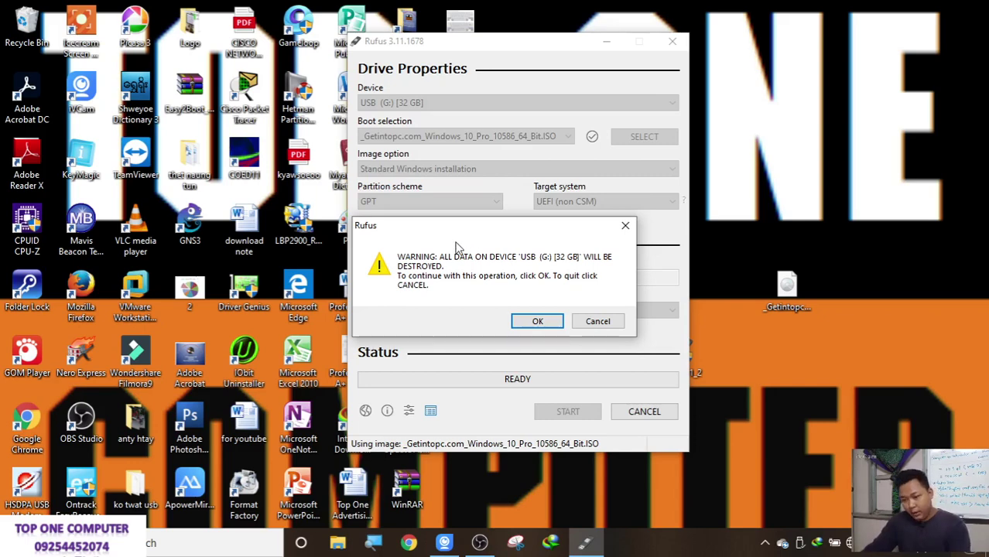
pyautogui.press('ctrl')
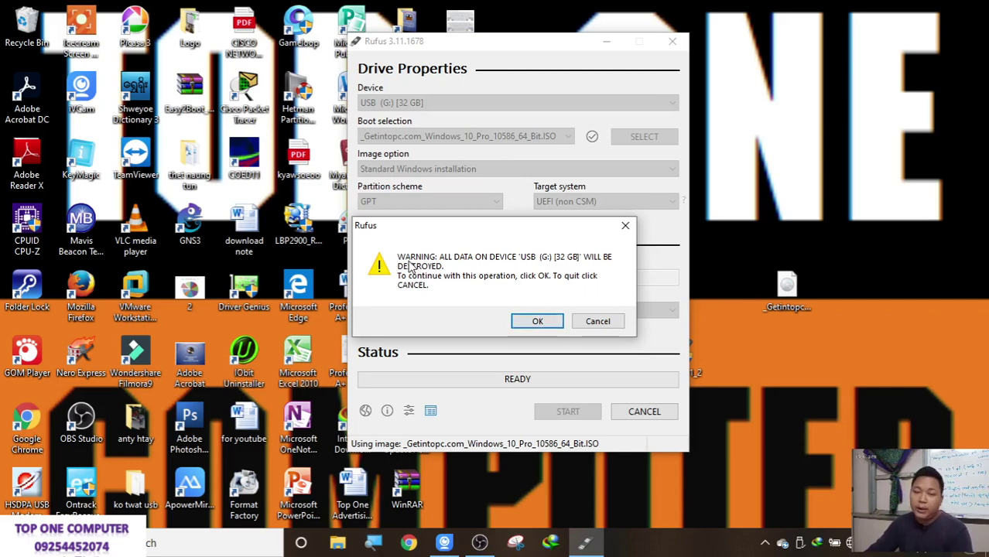
pyautogui.click(528, 329)
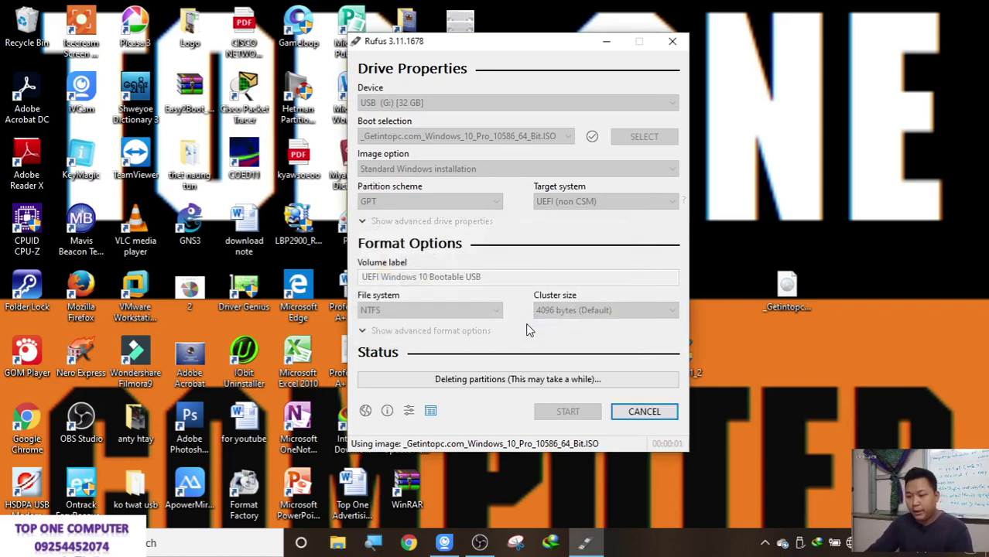
pyautogui.click(495, 387)
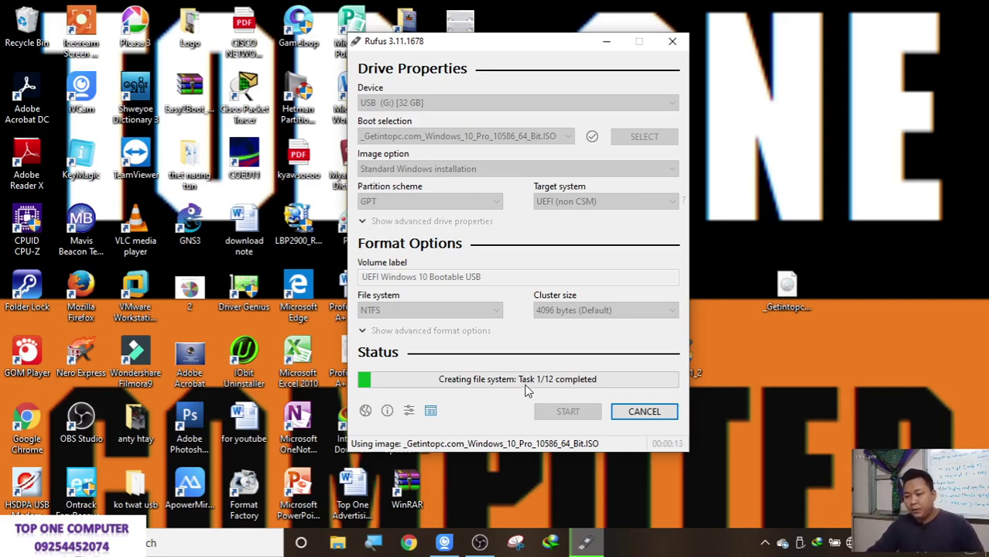
# Show This PC in File Explorer and place the Rufus window beside the drive list to follow the progress.
pyautogui.click(336, 544)
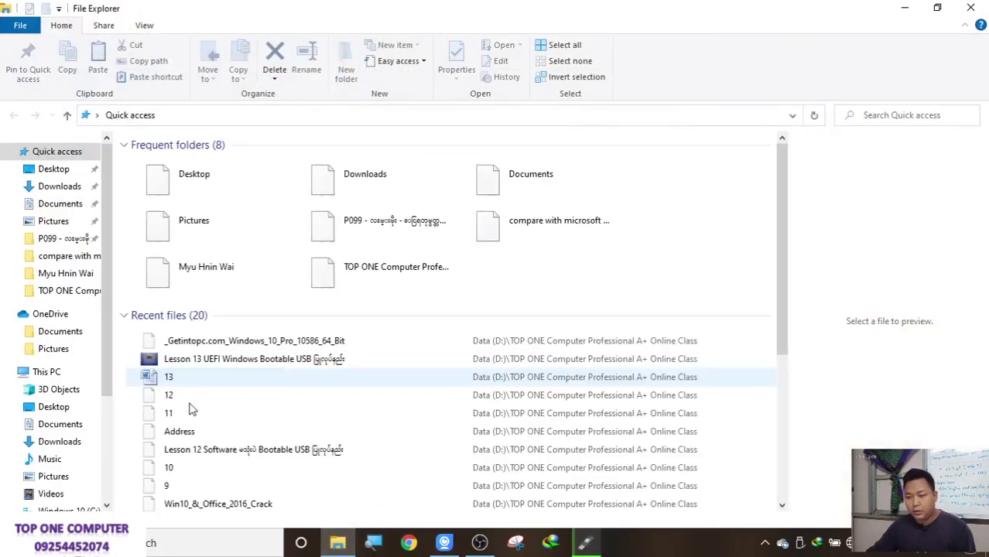
pyautogui.click(80, 372)
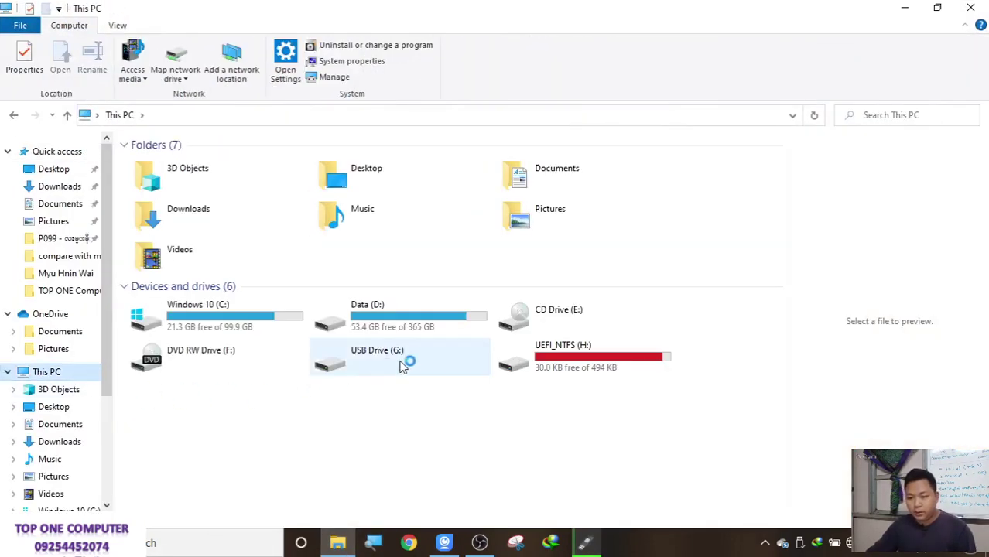
pyautogui.click(585, 543)
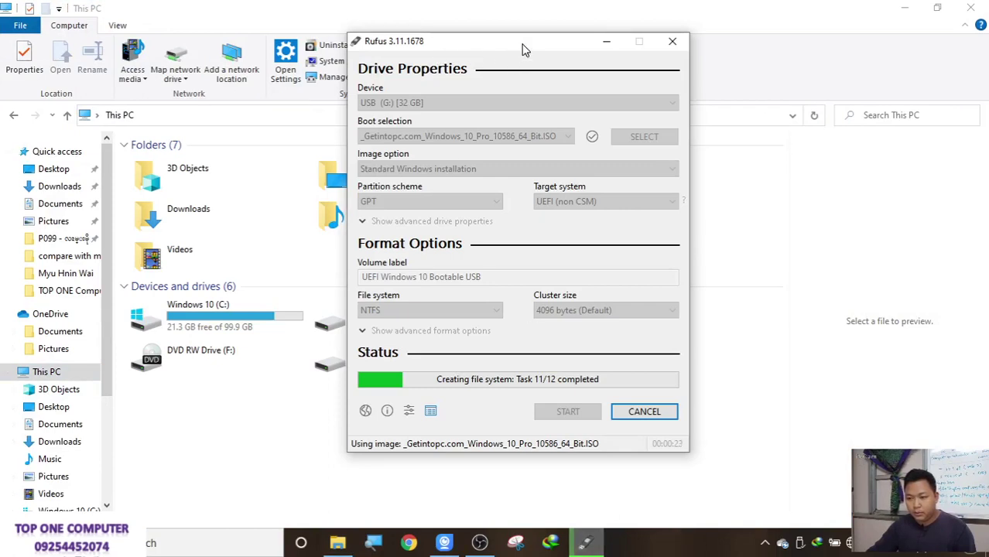
pyautogui.moveTo(522, 49); pyautogui.dragTo(791, 68)
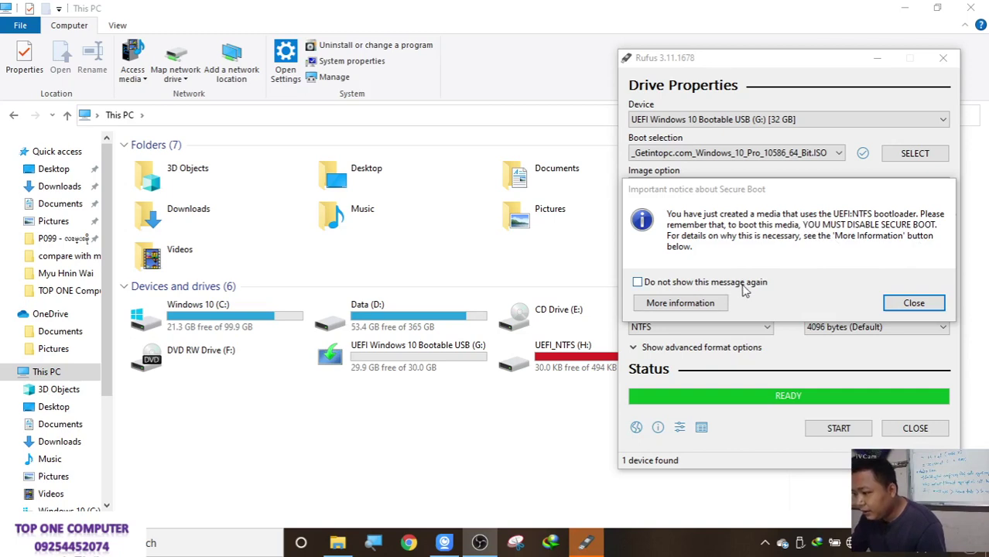
# Dismiss the Secure Boot notice and close Rufus.
pyautogui.click(933, 310)
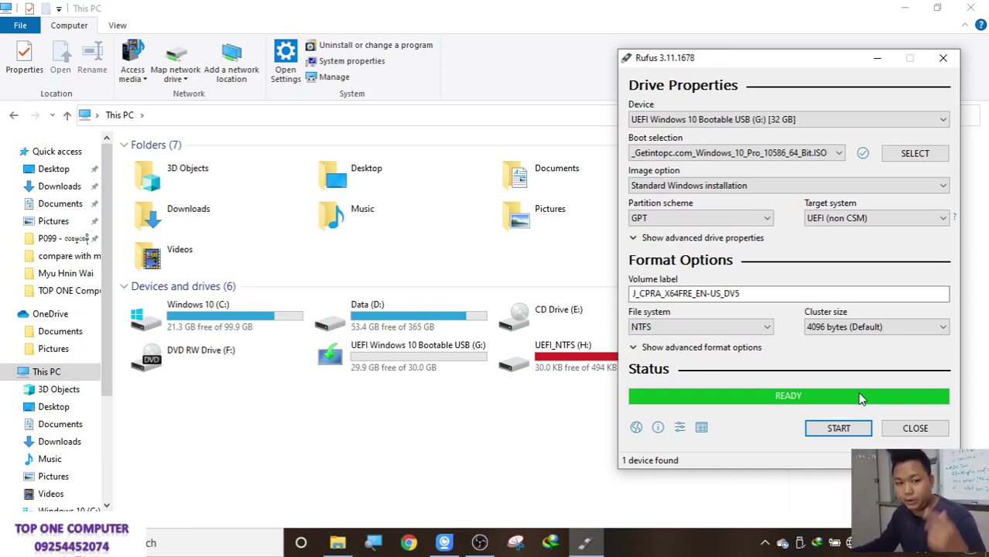
pyautogui.click(914, 428)
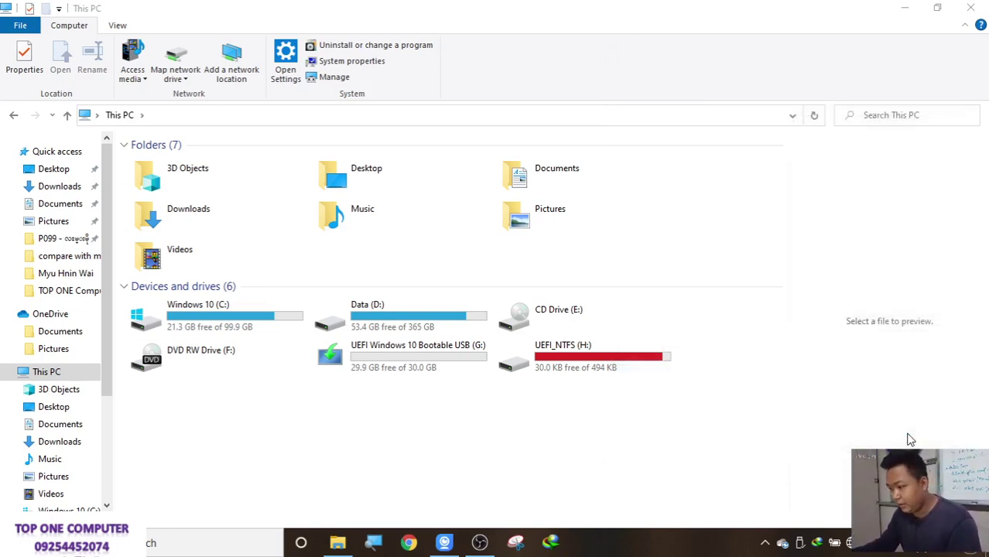
# Refresh the This PC view and select the UEFI Windows 10 Bootable USB (G:) drive to check it.
pyautogui.rightClick(669, 461)
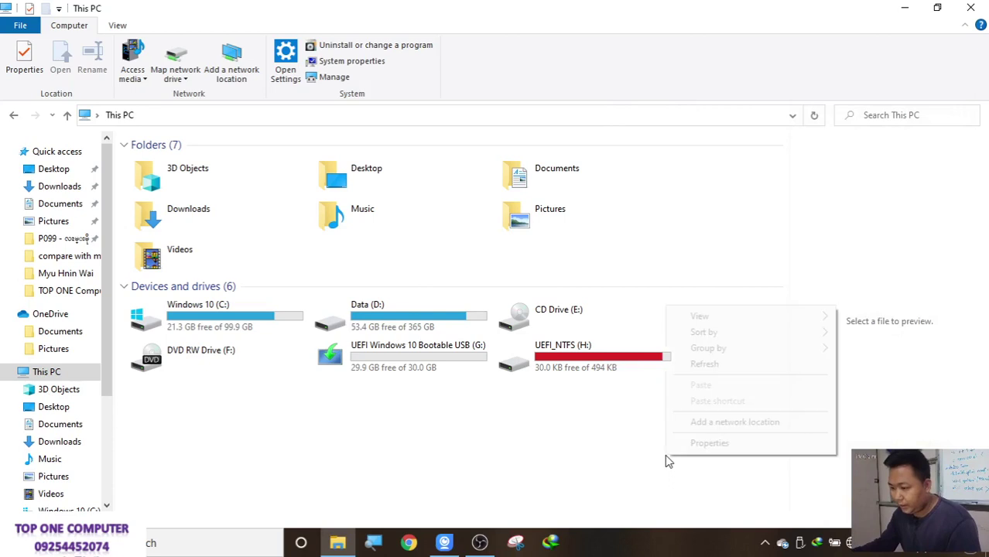
pyautogui.click(694, 367)
pyautogui.click(431, 355)
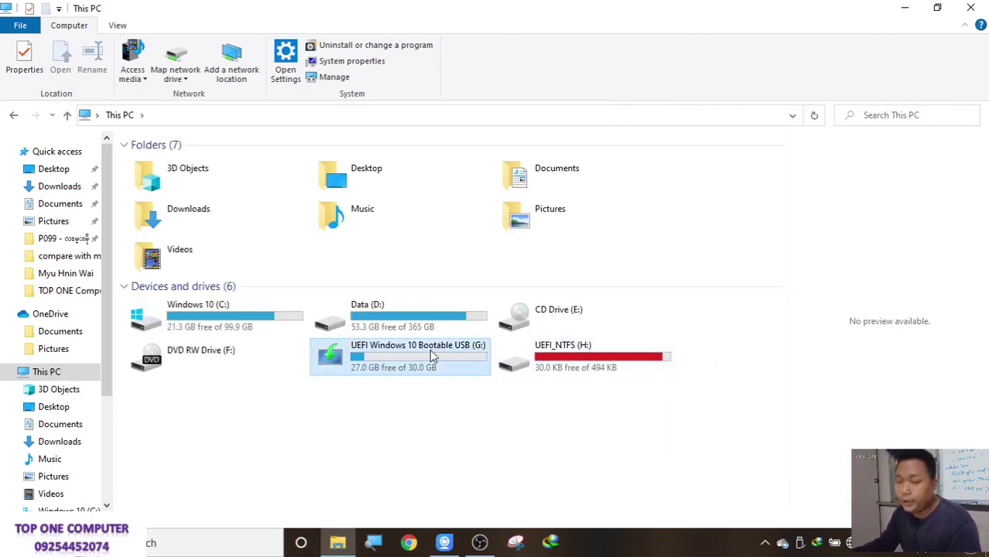